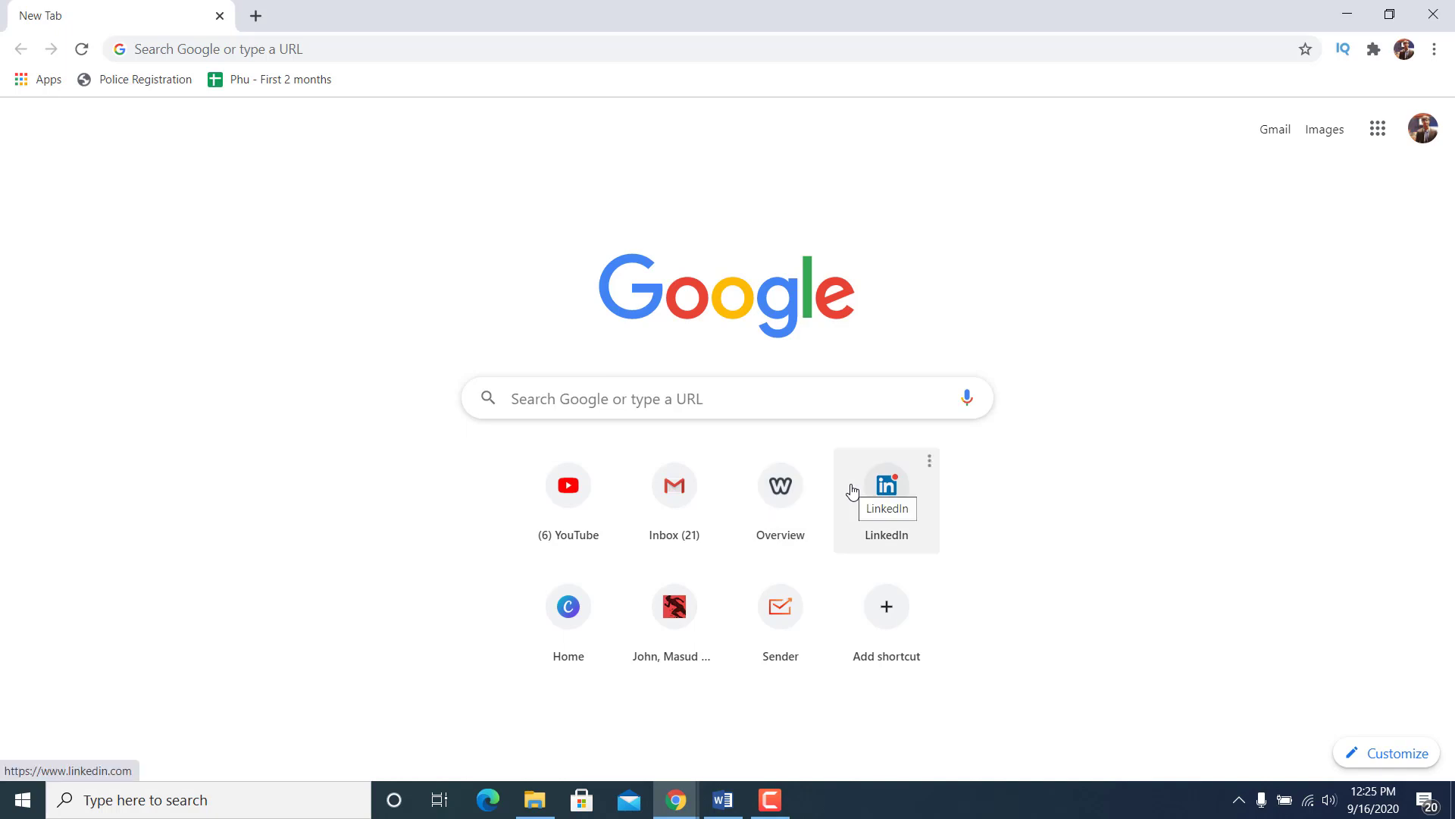
- Bring the scholarship letter up and add an empty line between 'Sincerely,' and 'Signature'
click(723, 800)
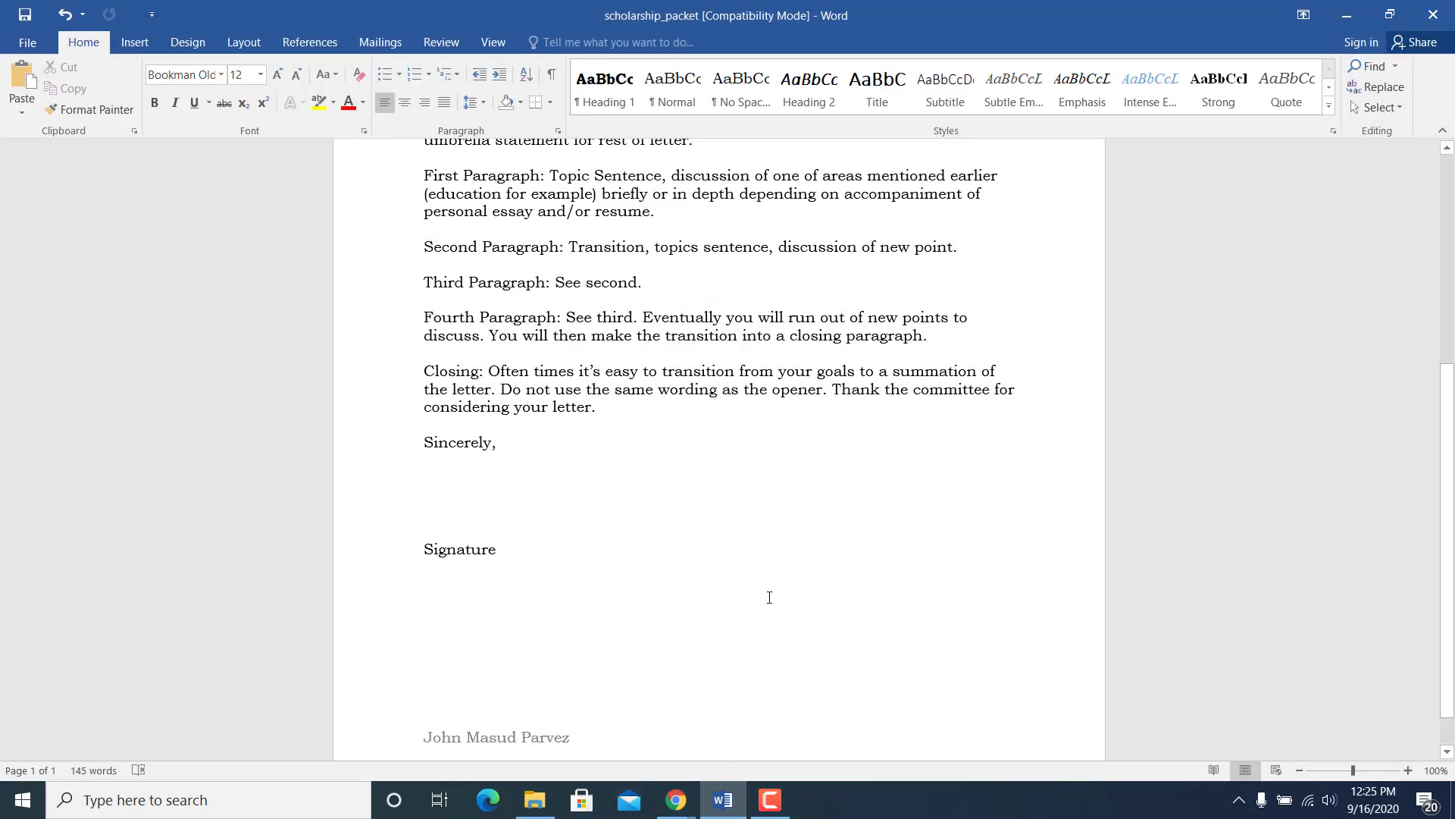
scroll(753, 596, up, 3)
scroll(753, 599, down, 4)
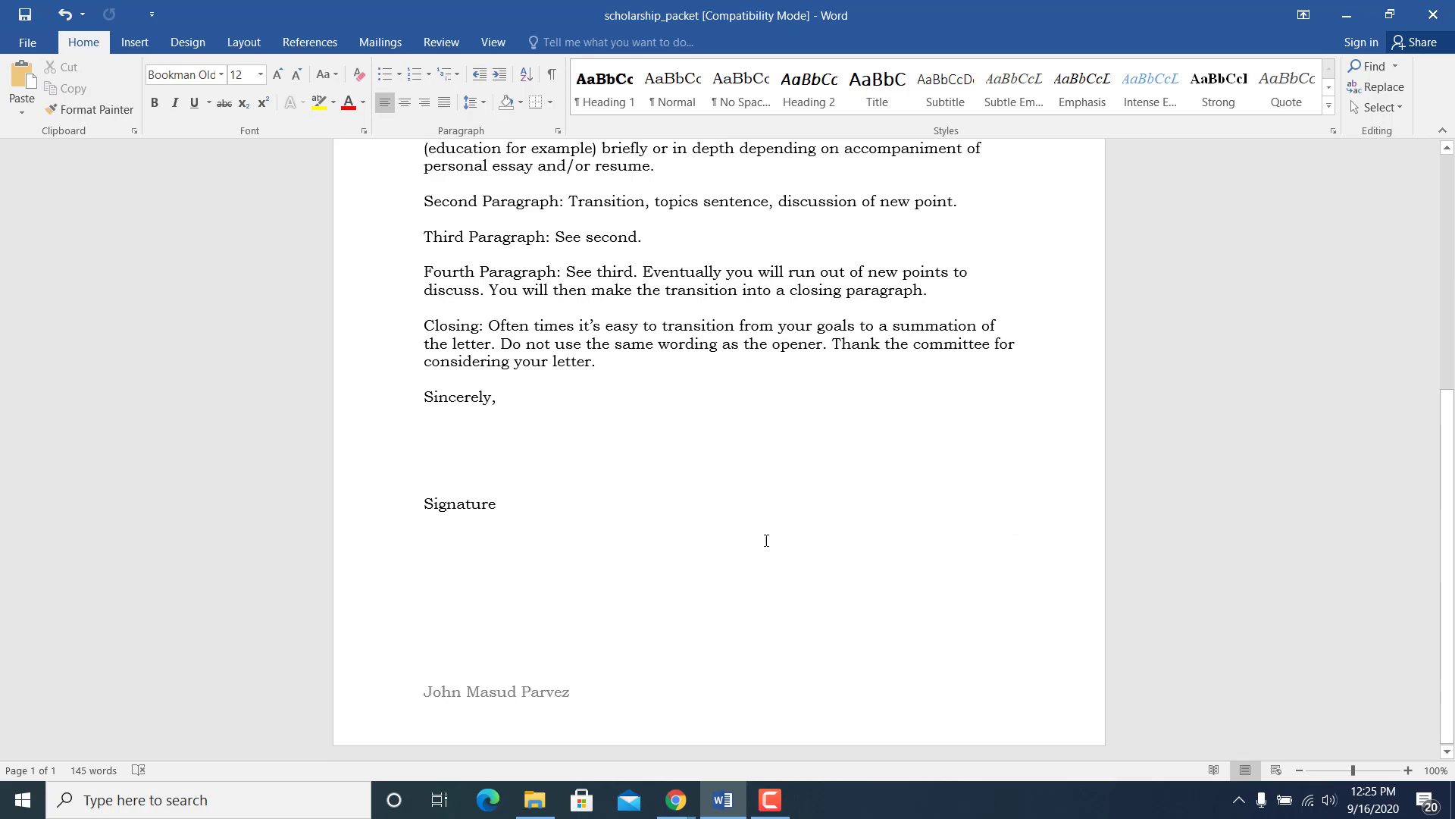
scroll(768, 531, up, 3)
scroll(769, 531, up, 3)
scroll(768, 529, down, 2)
scroll(770, 525, down, 4)
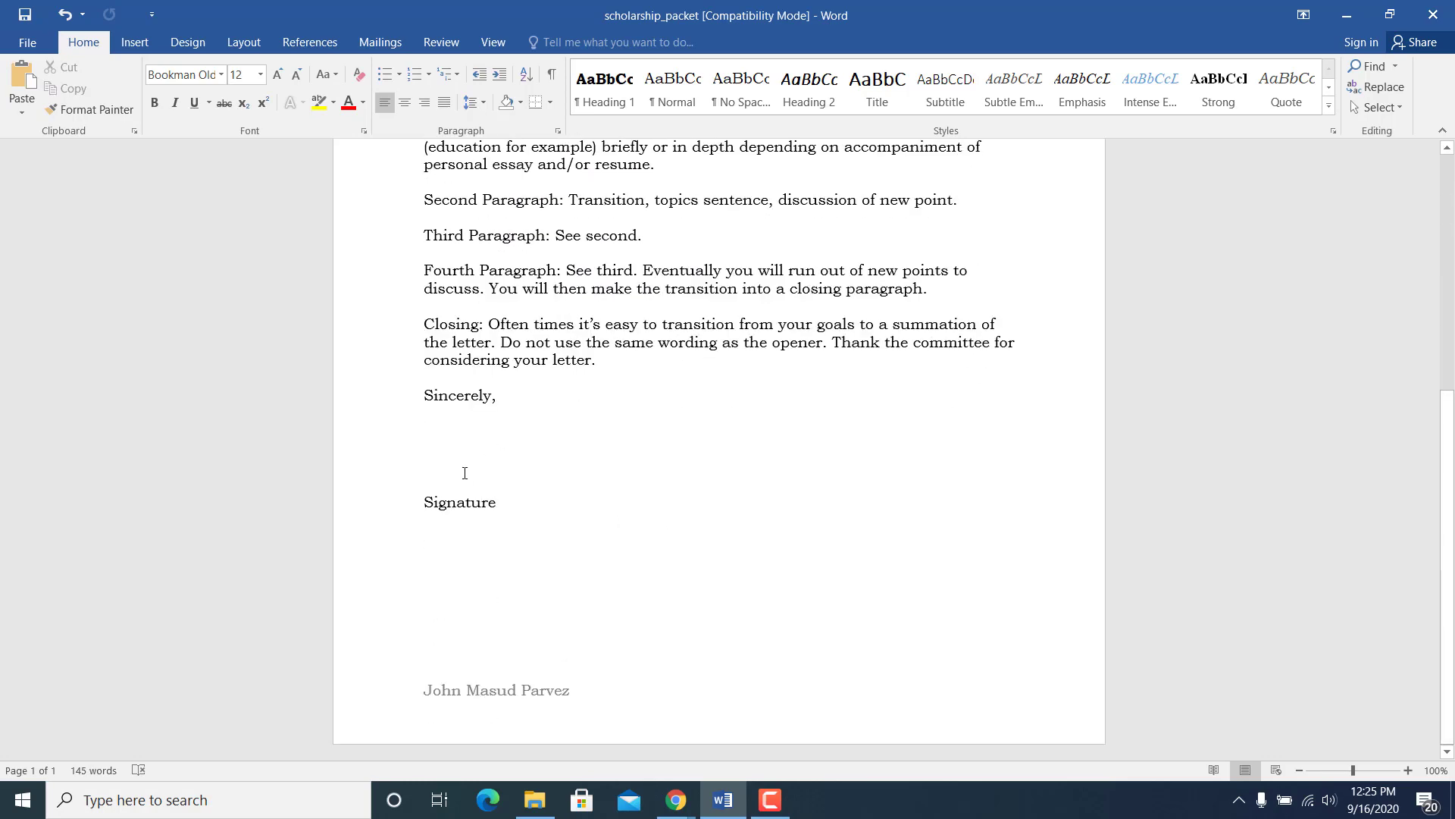
key(Return)
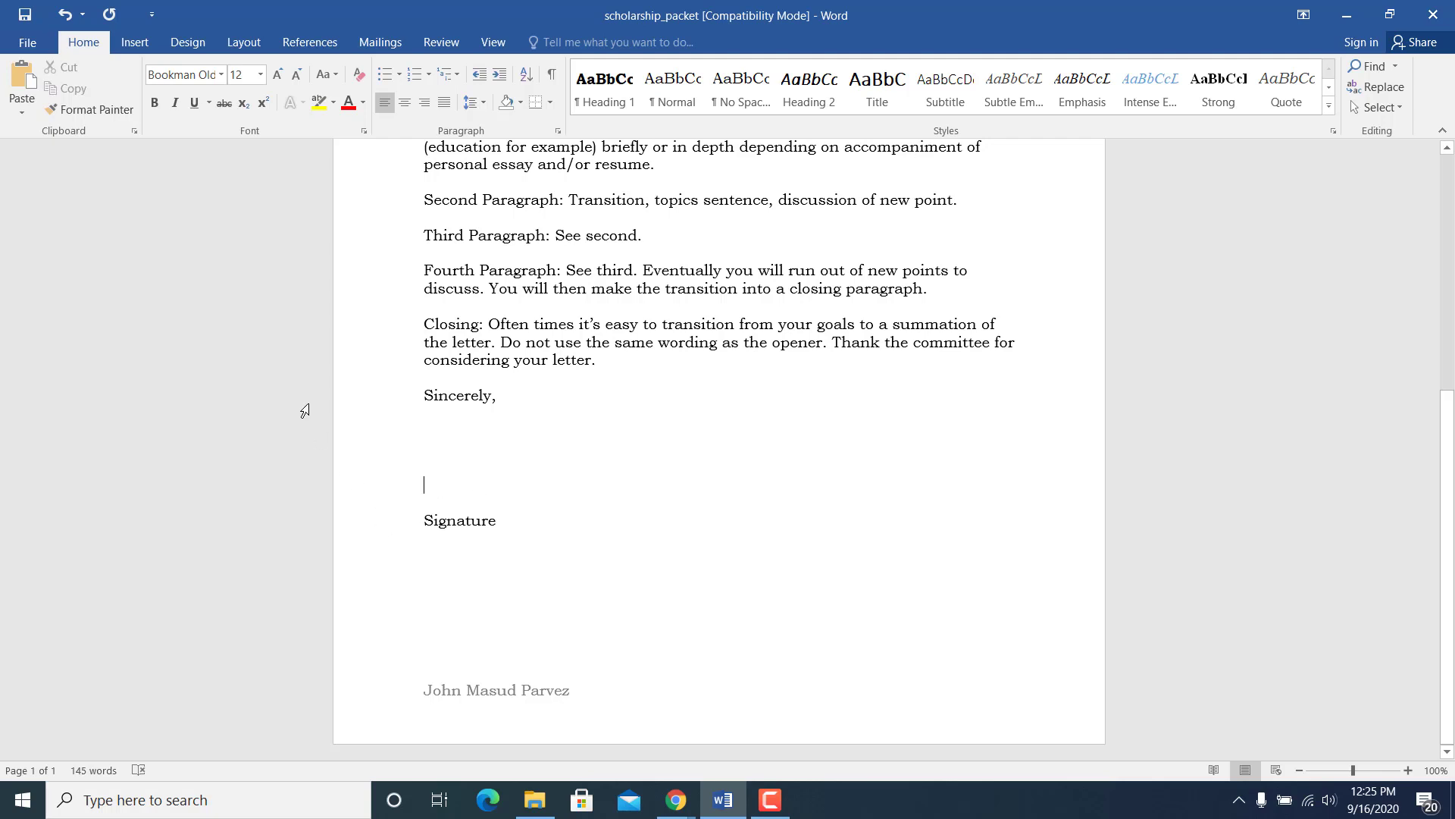
- Draw a freehand Scribble-shape signature in the space above 'Signature'
click(135, 43)
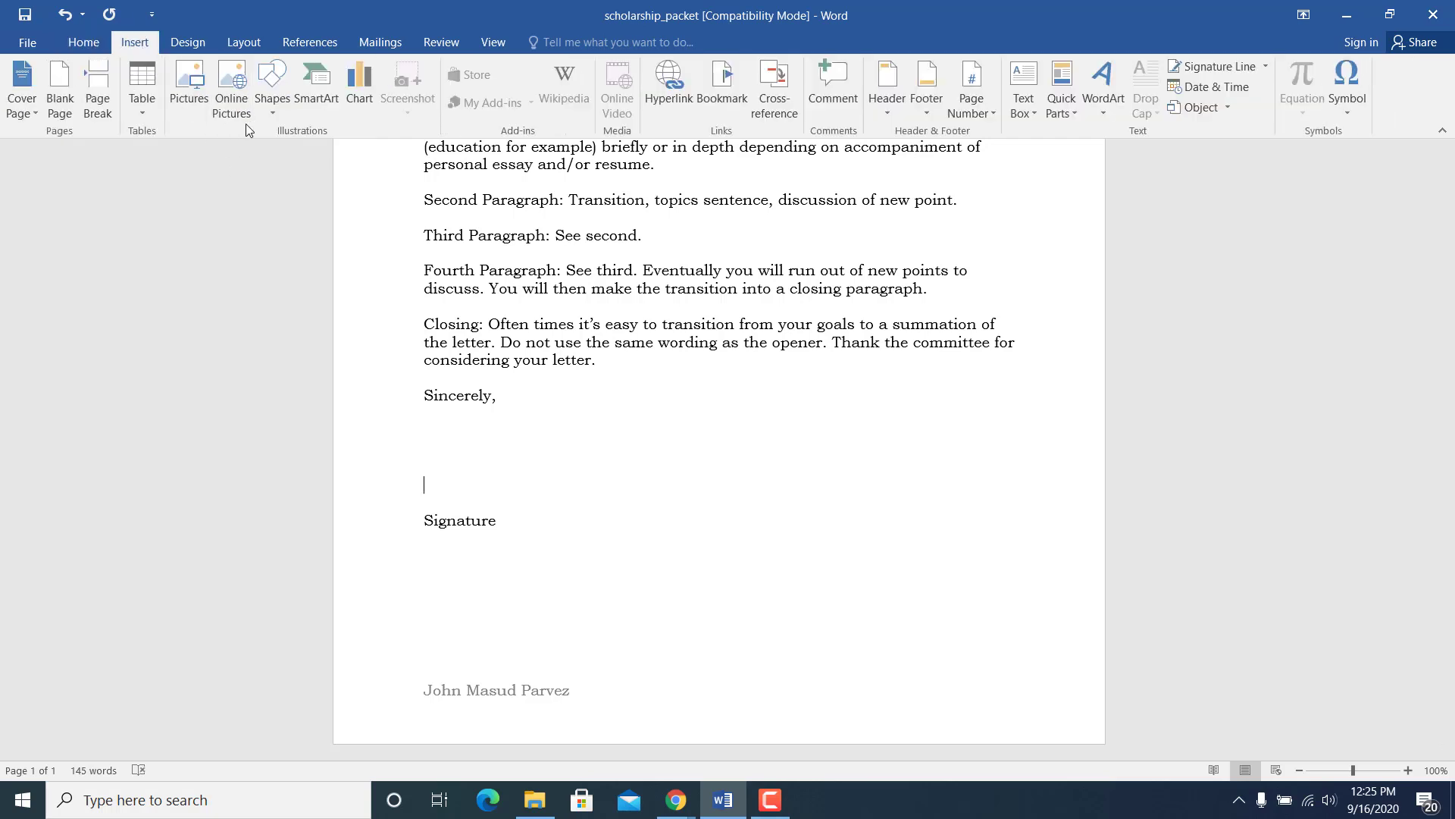
click(271, 116)
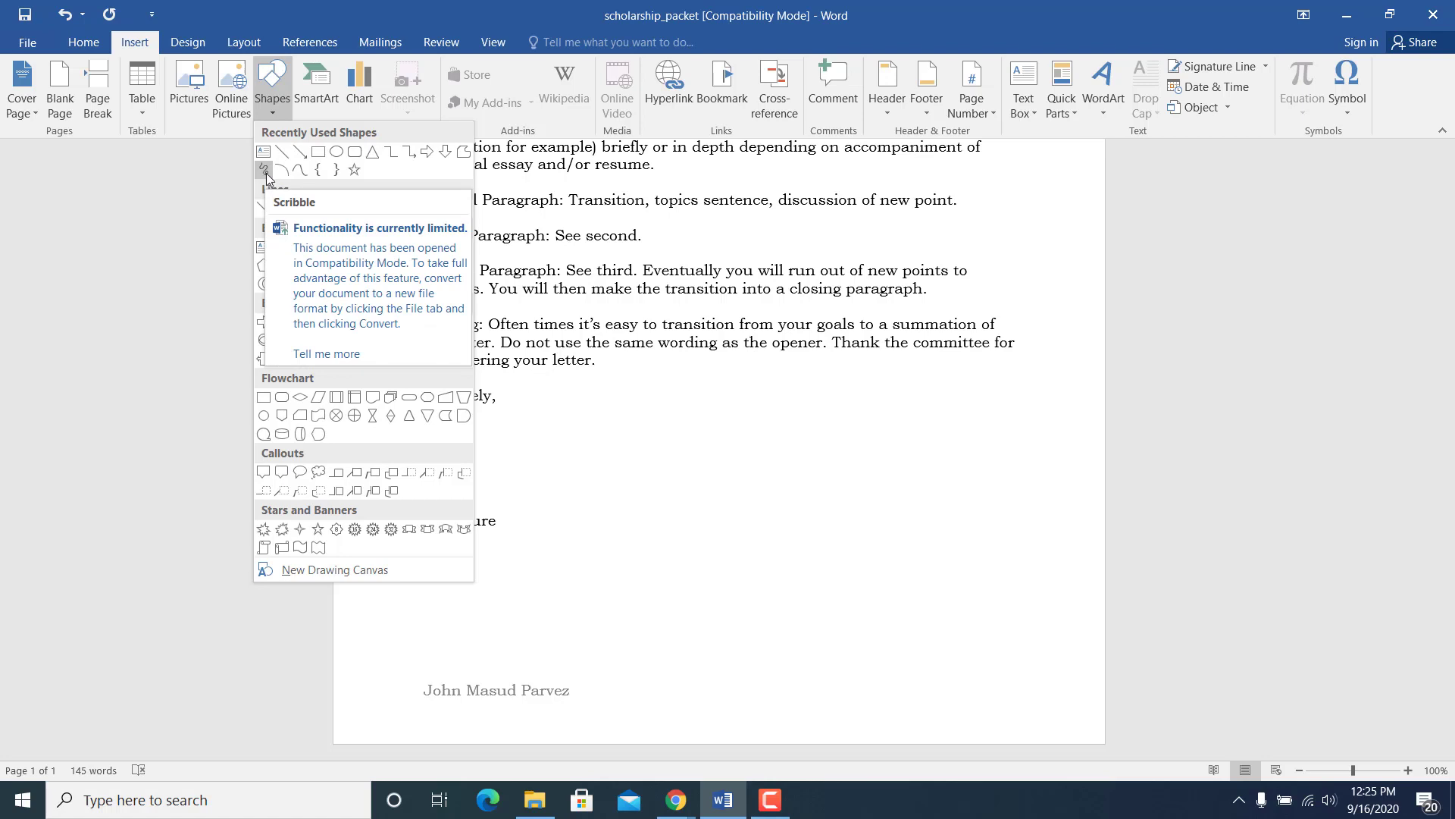
click(266, 171)
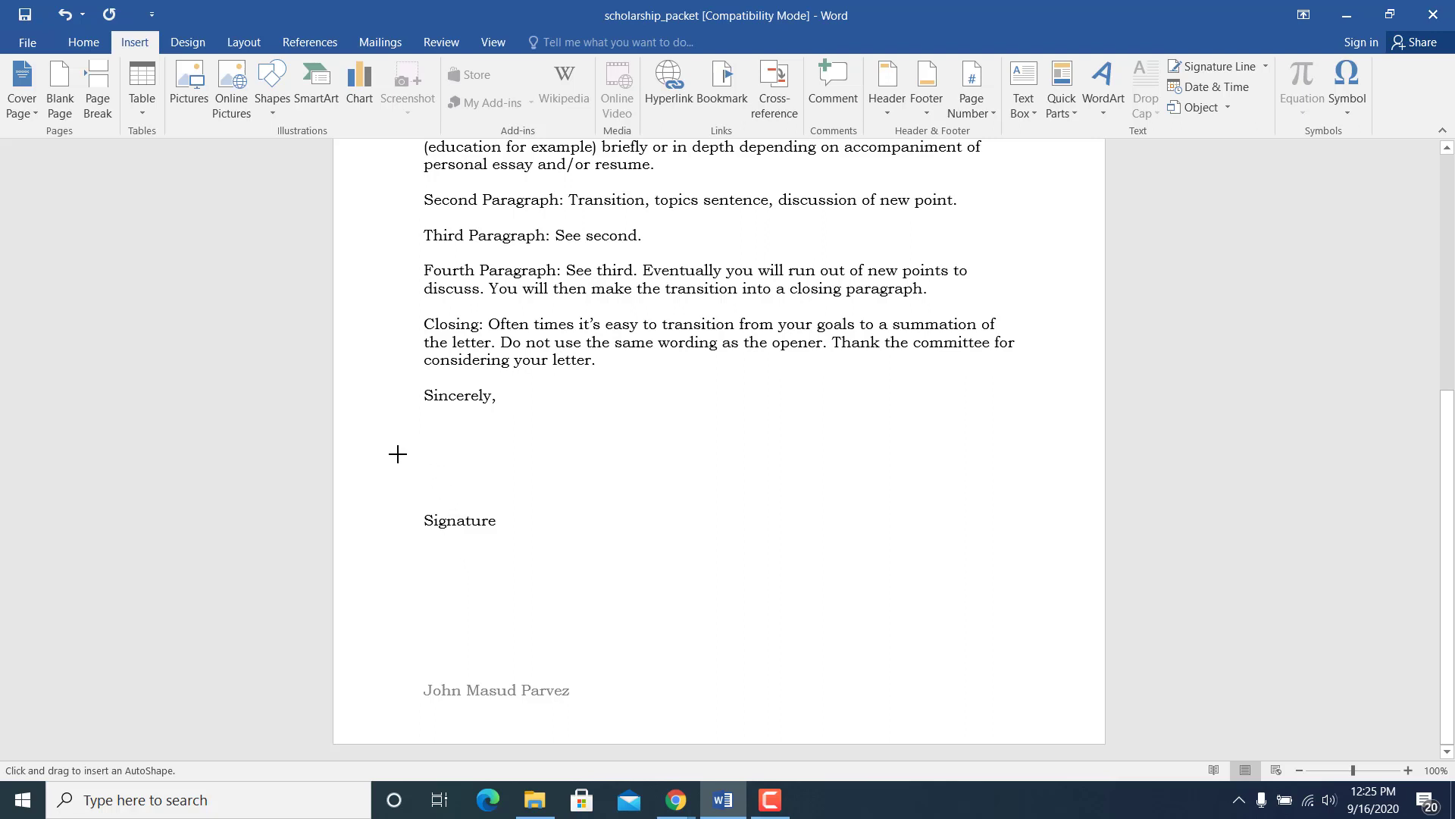
mouse_move(399, 444)
mouse_down()
mouse_move(461, 485)
mouse_move(521, 476)
mouse_move(540, 498)
mouse_up()
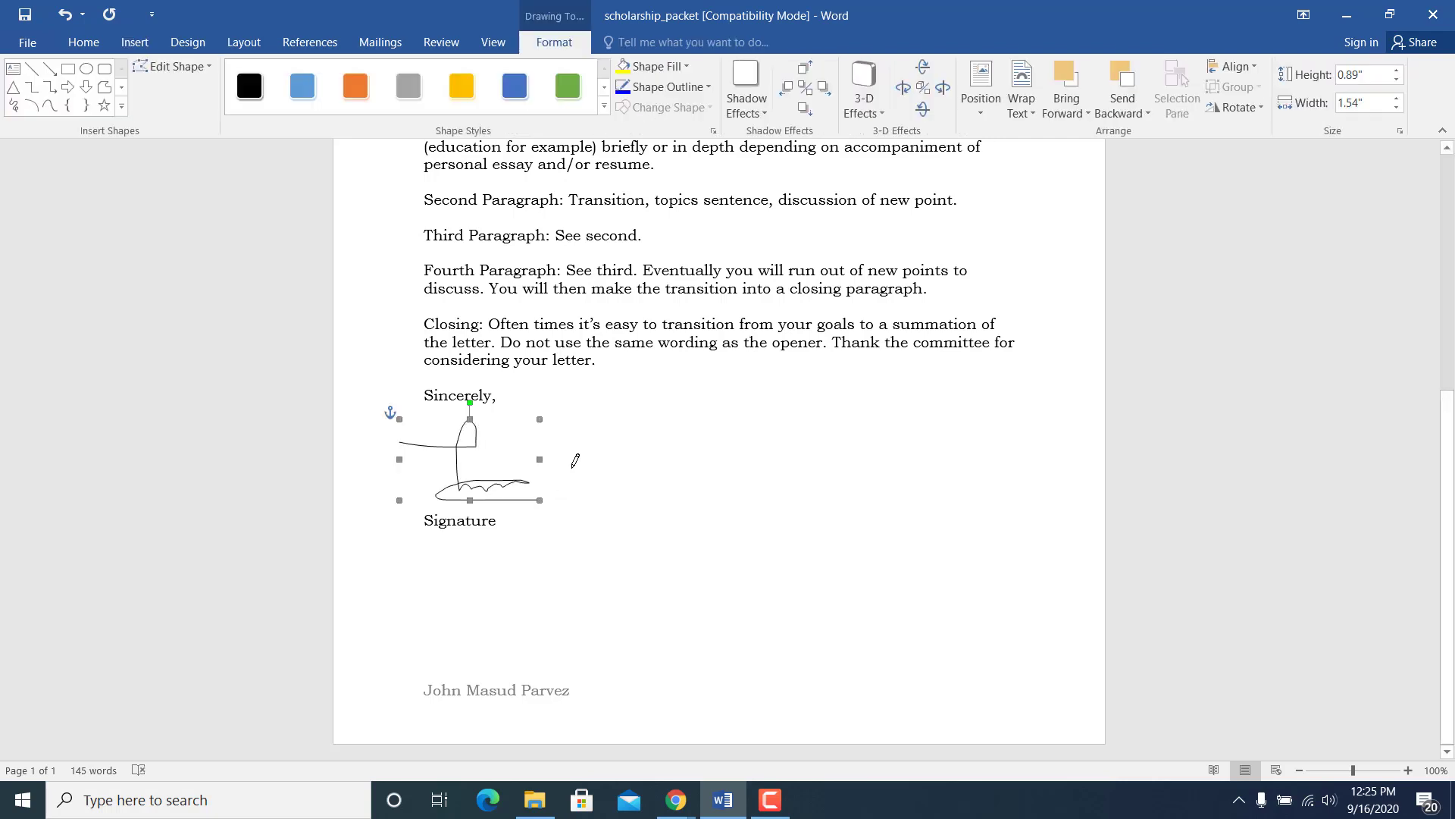
- Undo and then redo the scribble signature
click(83, 43)
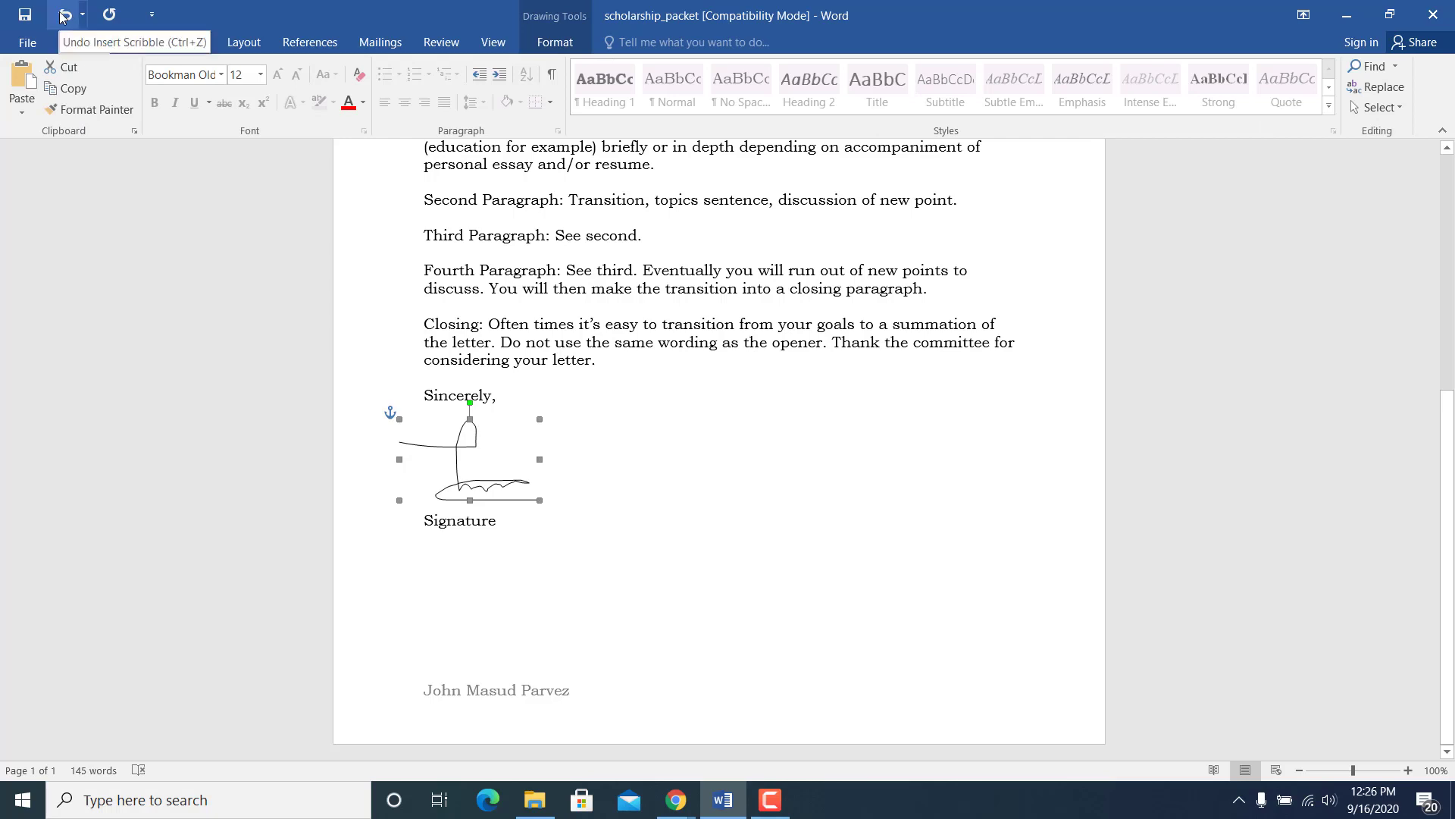
click(63, 17)
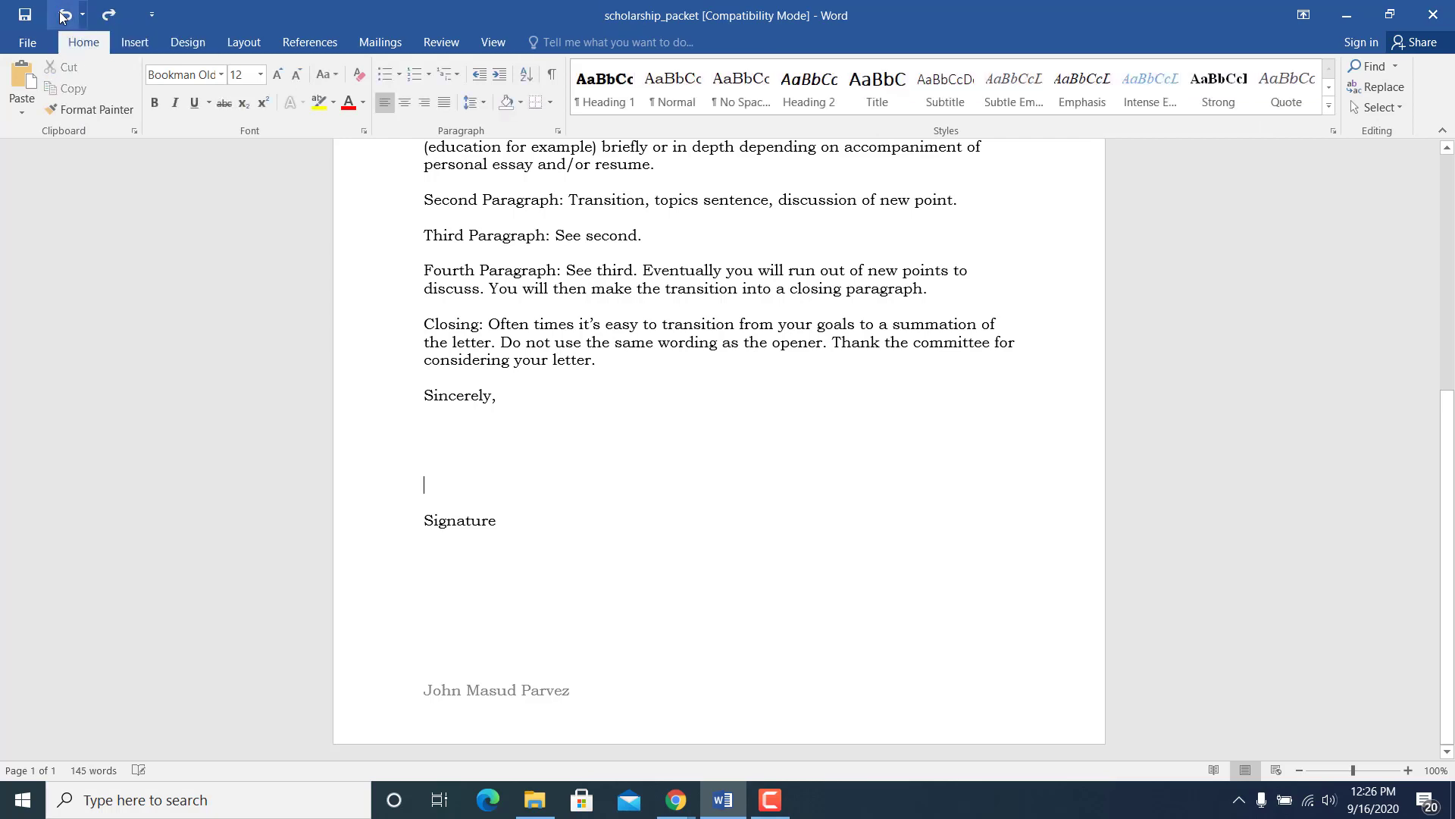
click(111, 19)
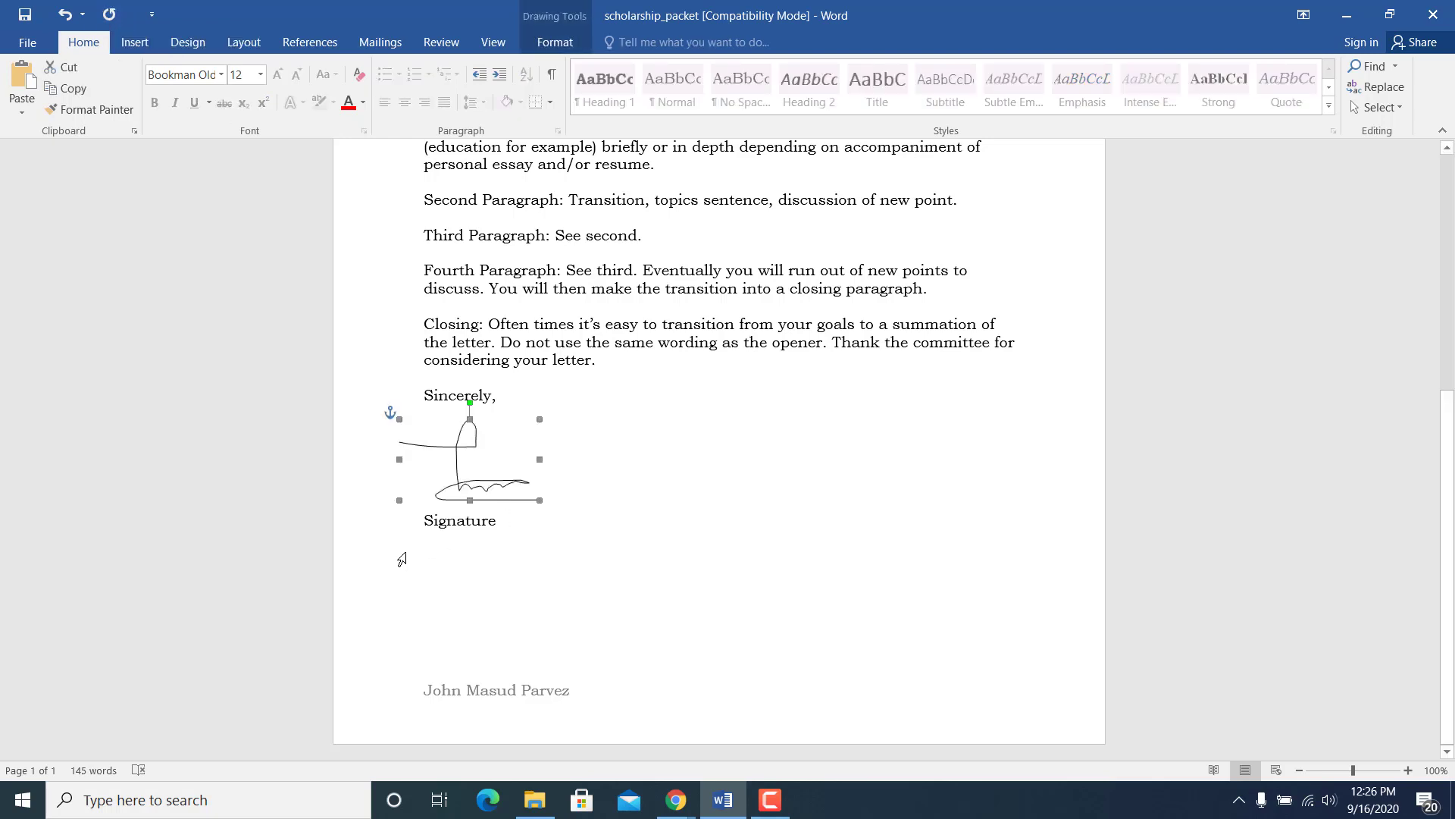
- Type 'John Masud Parvez' and, on the next line, '16 Sep 2020' below Signature
click(454, 553)
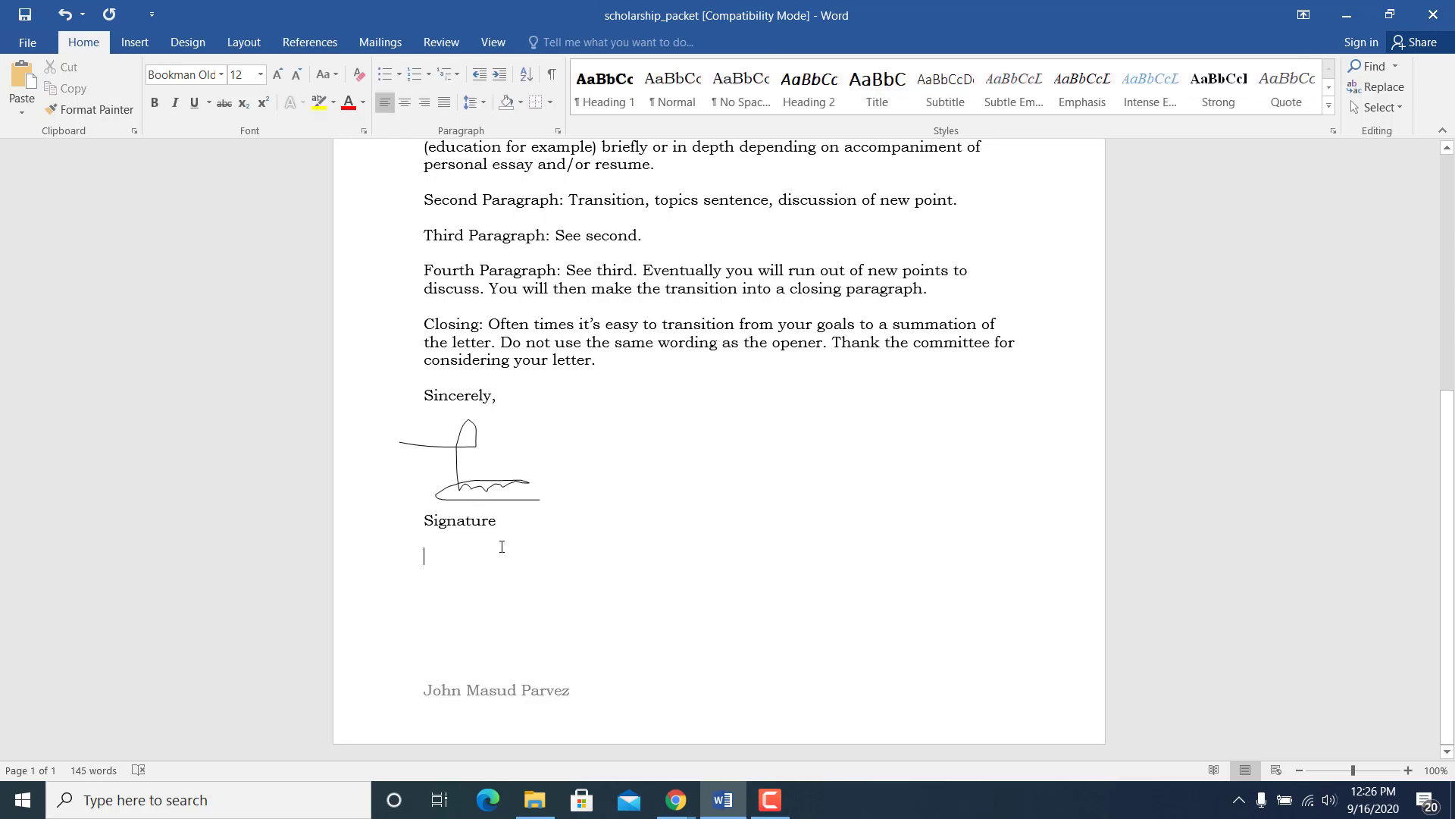
text(John Masud Parvez)
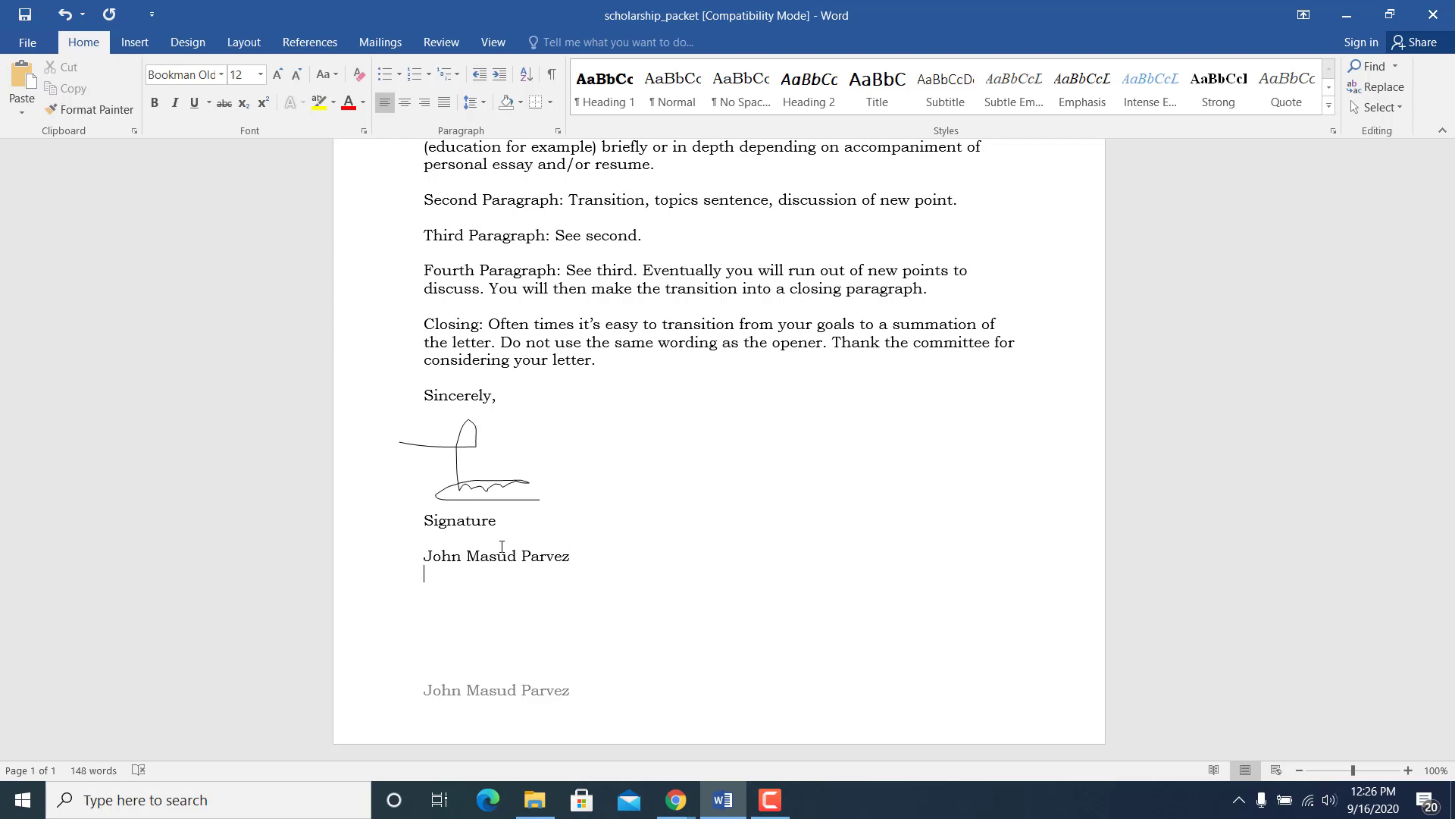
key(Return)
text(16 Sep 2020)
- Start saving the letter with Downloads as the destination folder
click(25, 14)
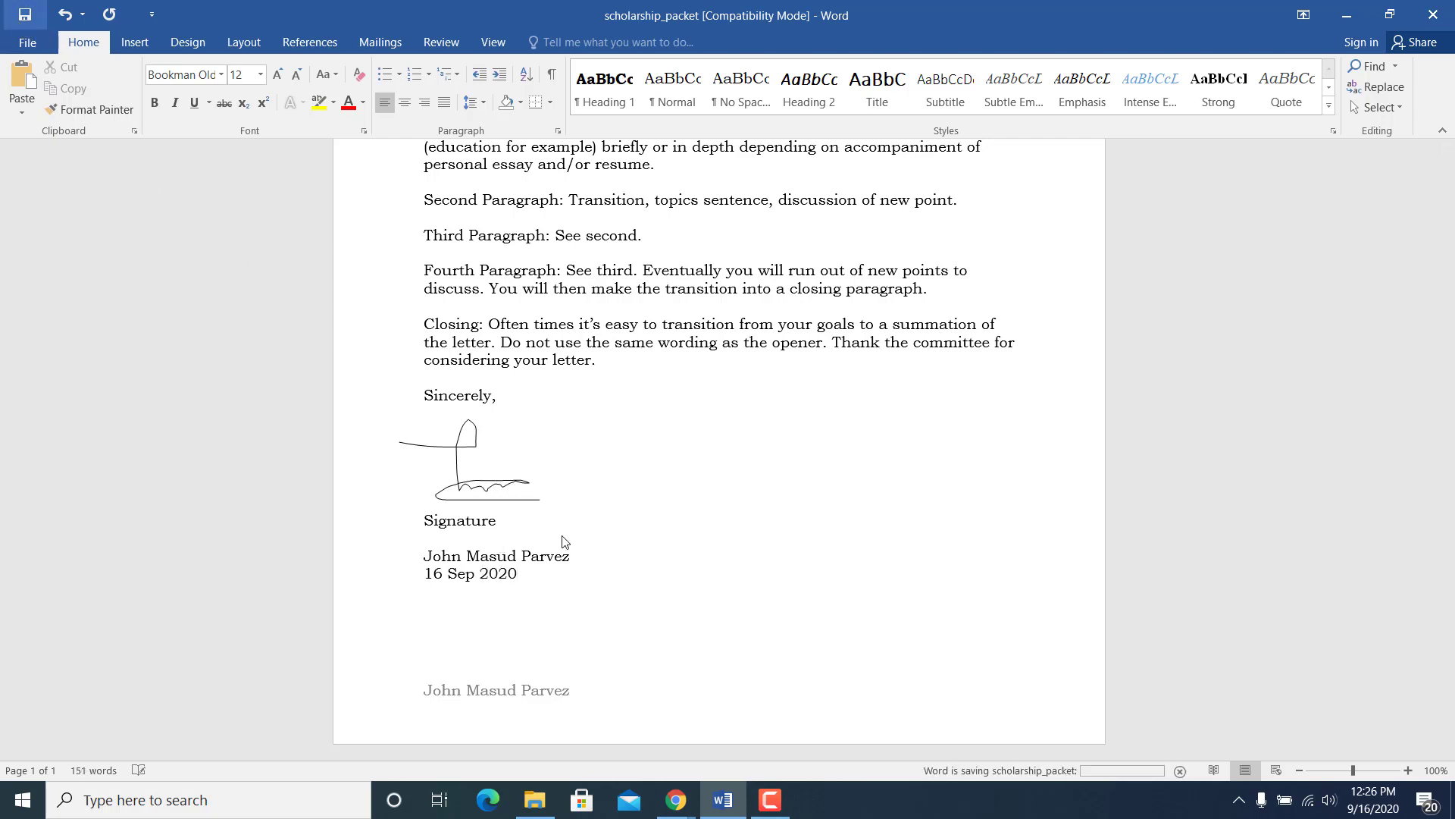
scroll(661, 539, up, 5)
scroll(660, 538, up, 2)
scroll(660, 539, down, 3)
scroll(536, 503, down, 3)
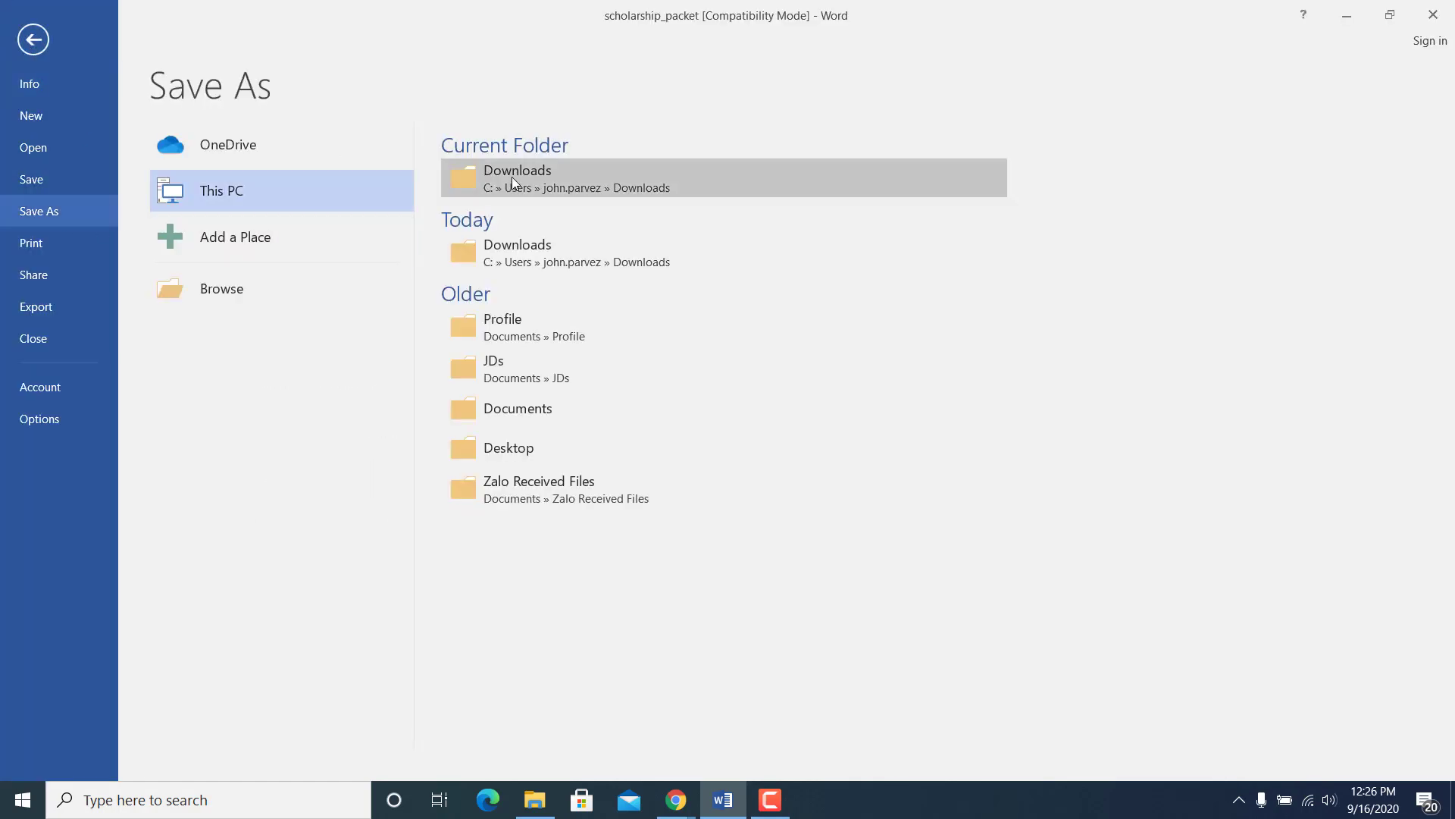
click(512, 175)
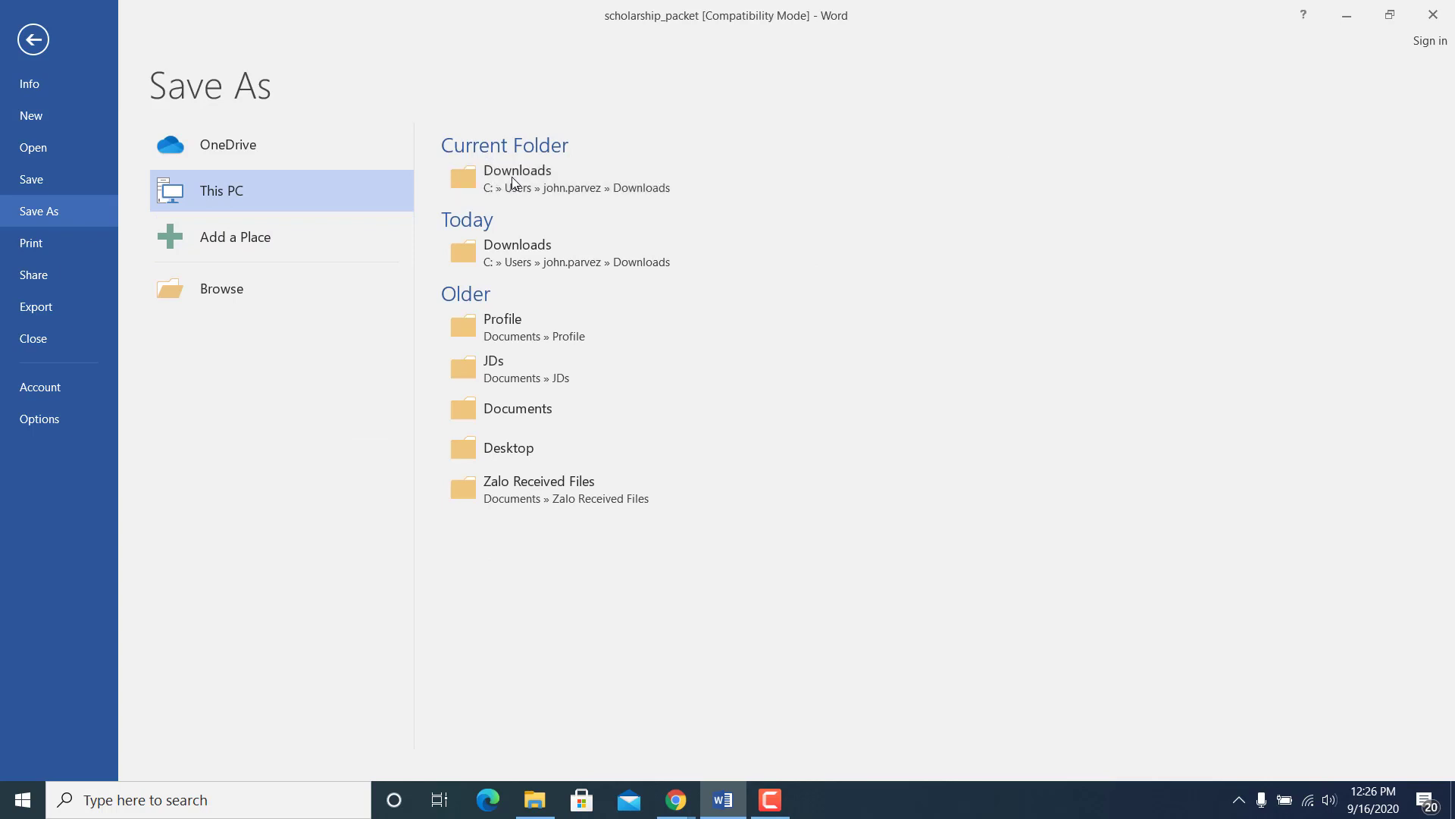
- Save it as a PDF named 'Scholarship application singed already'
click(209, 347)
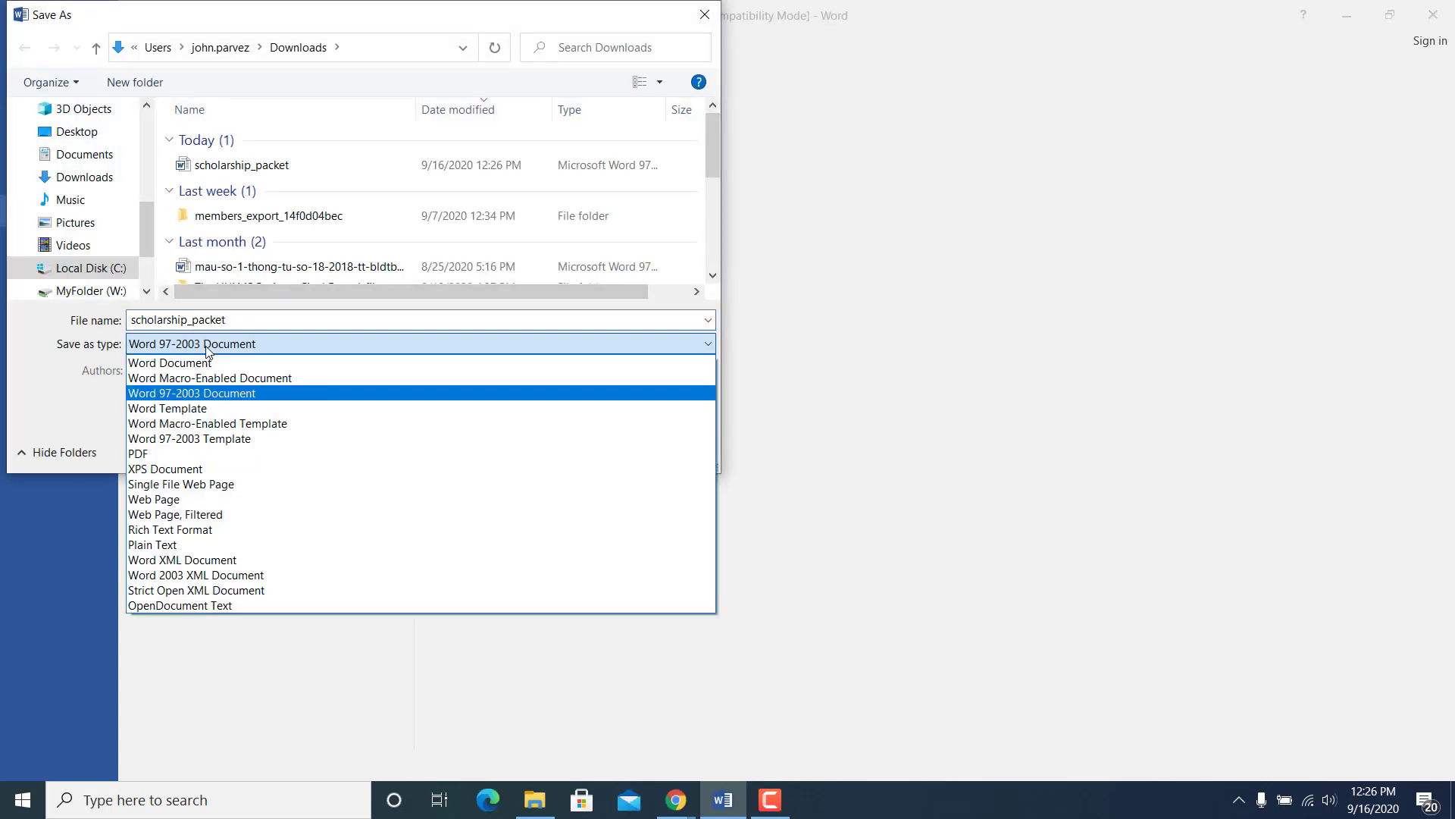
click(161, 454)
double_click(206, 320)
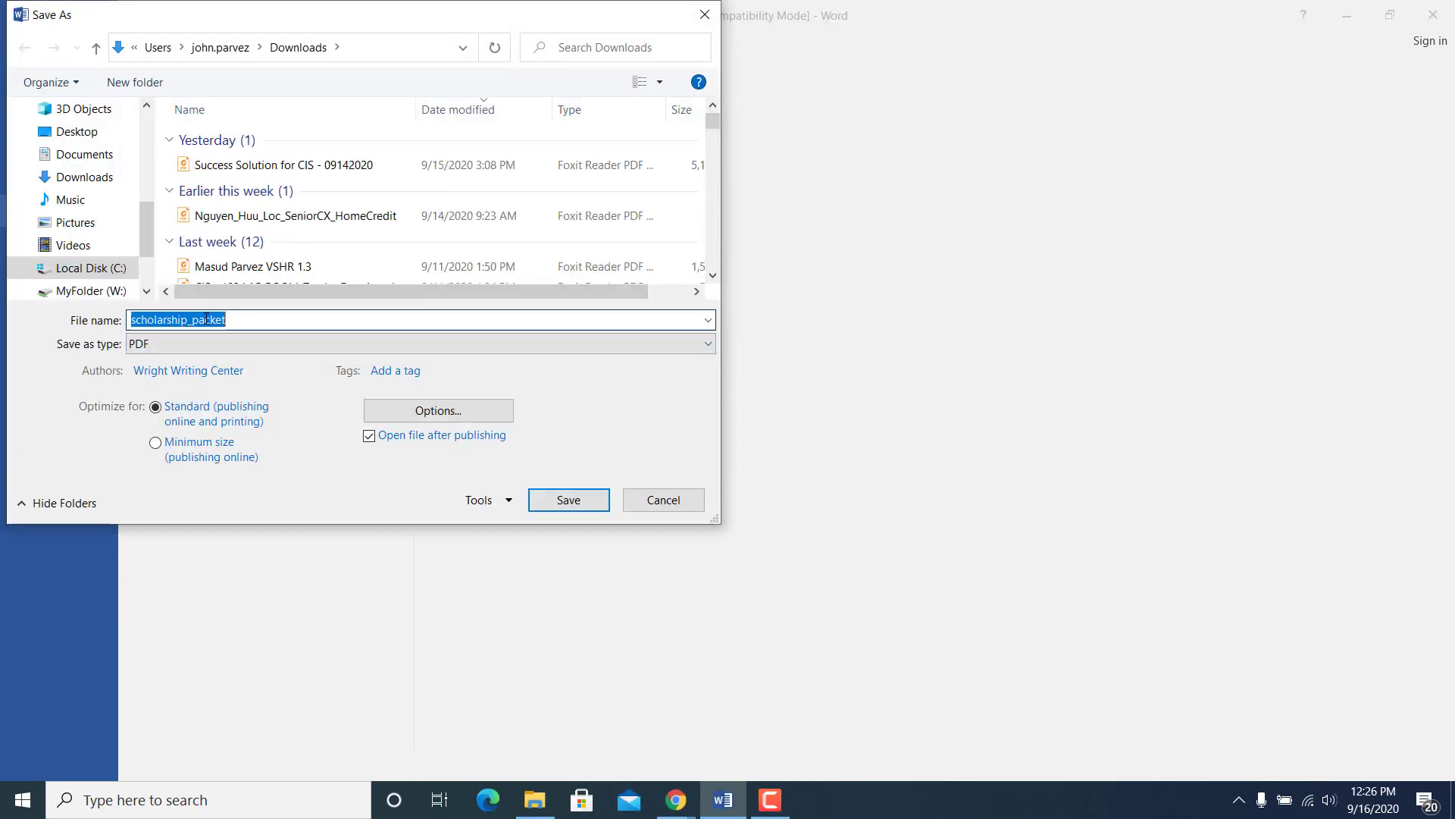
text(Scholar)
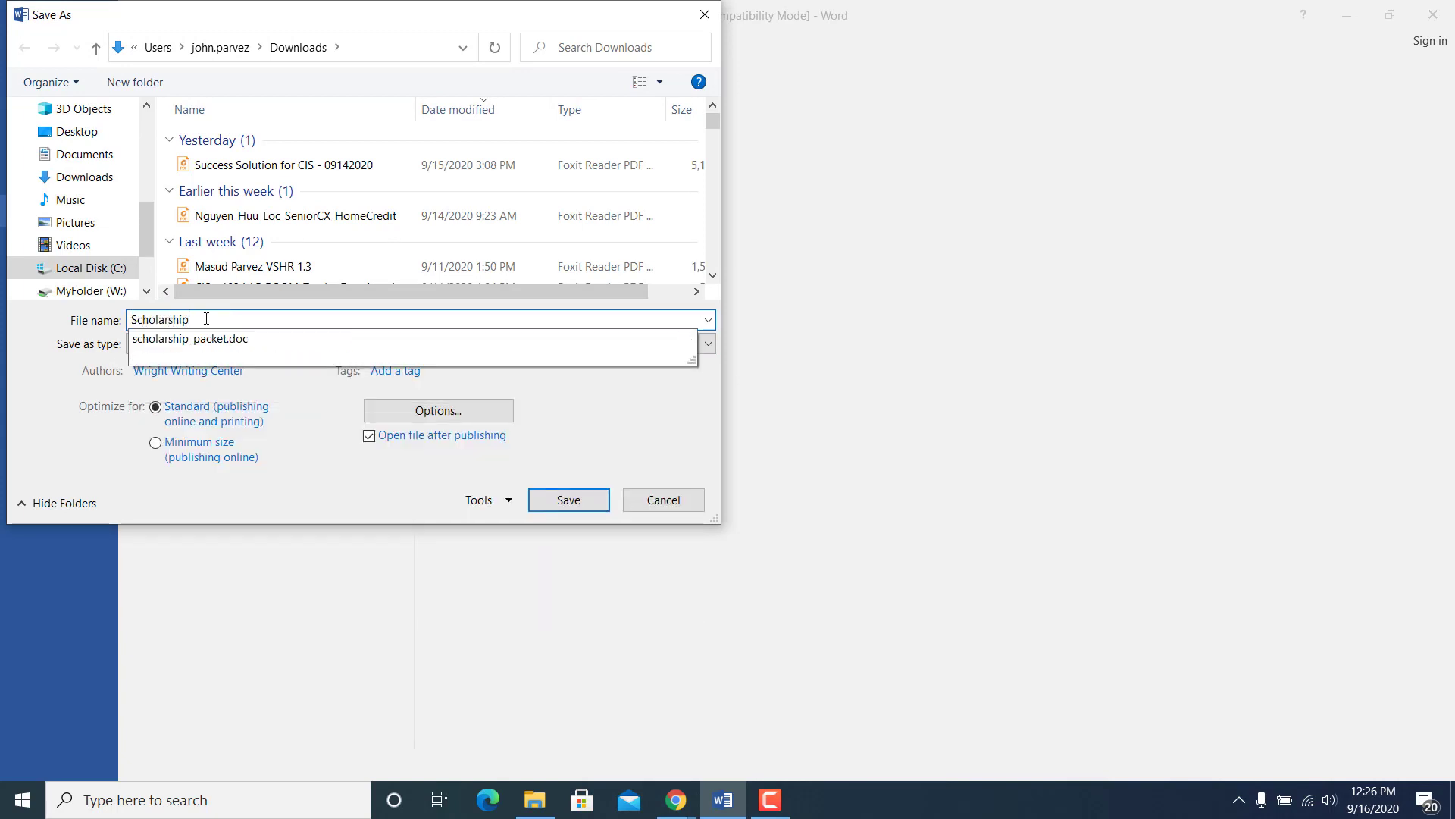
text(ship application si)
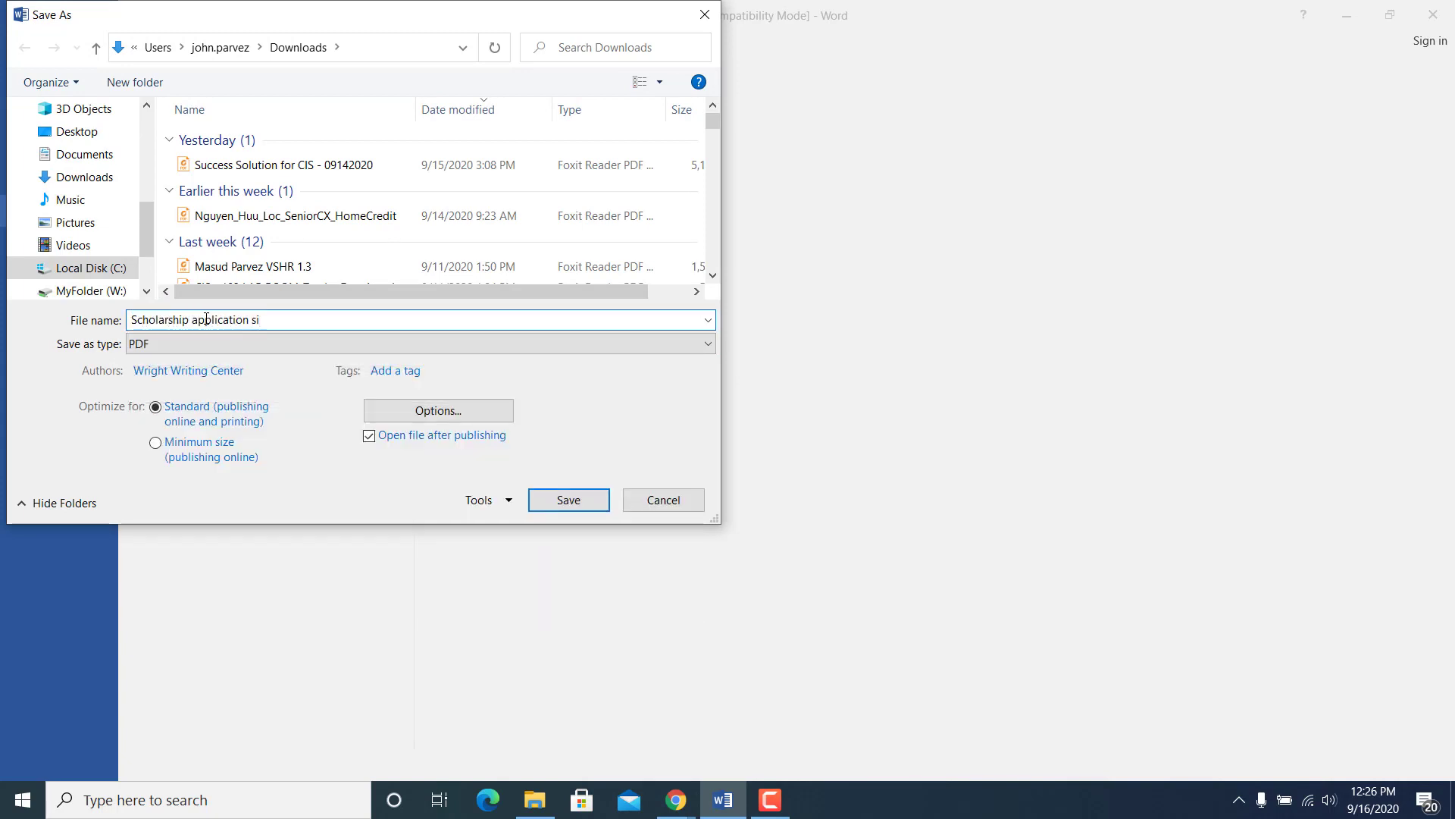
text(nged already)
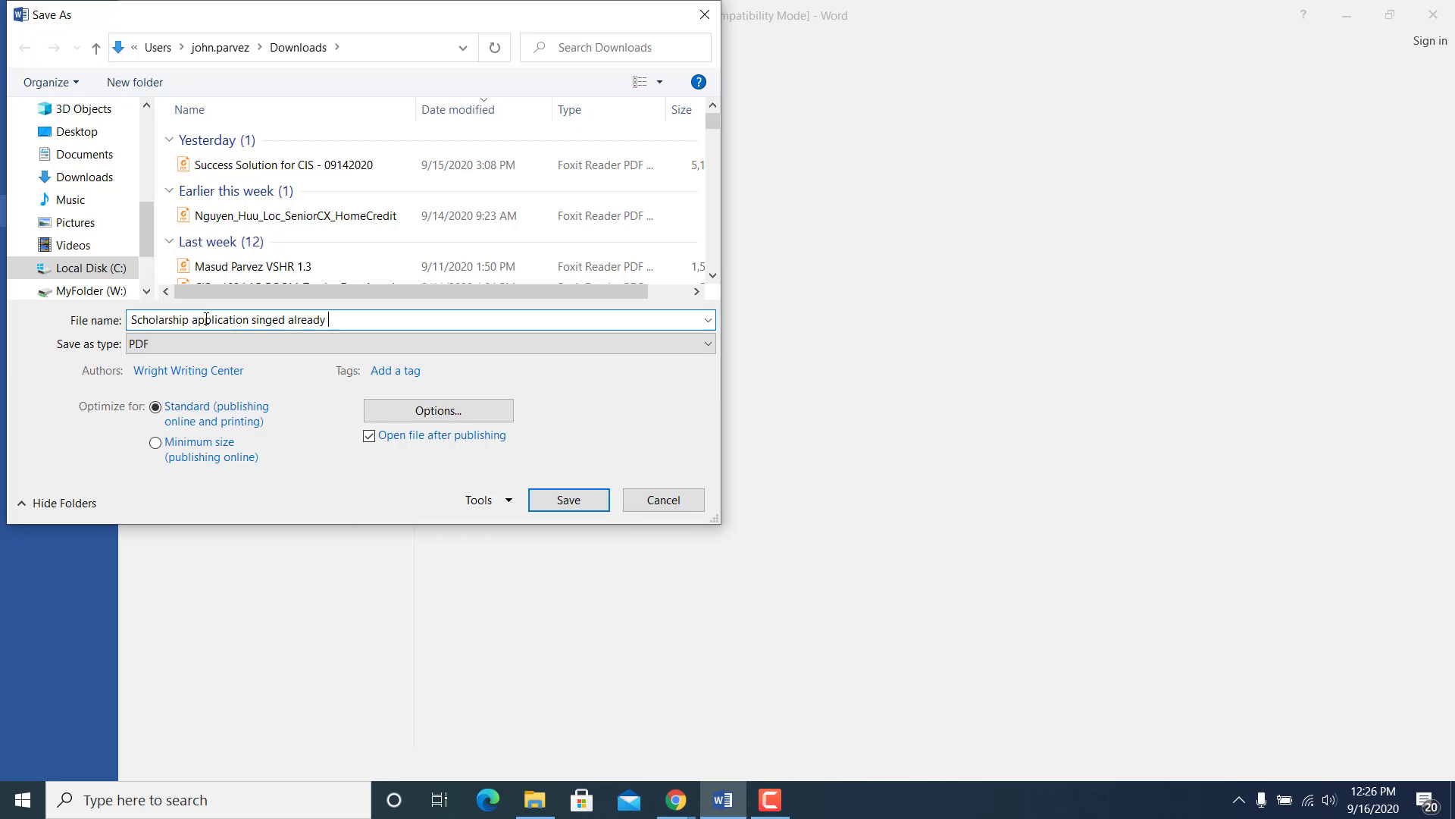
key(Return)
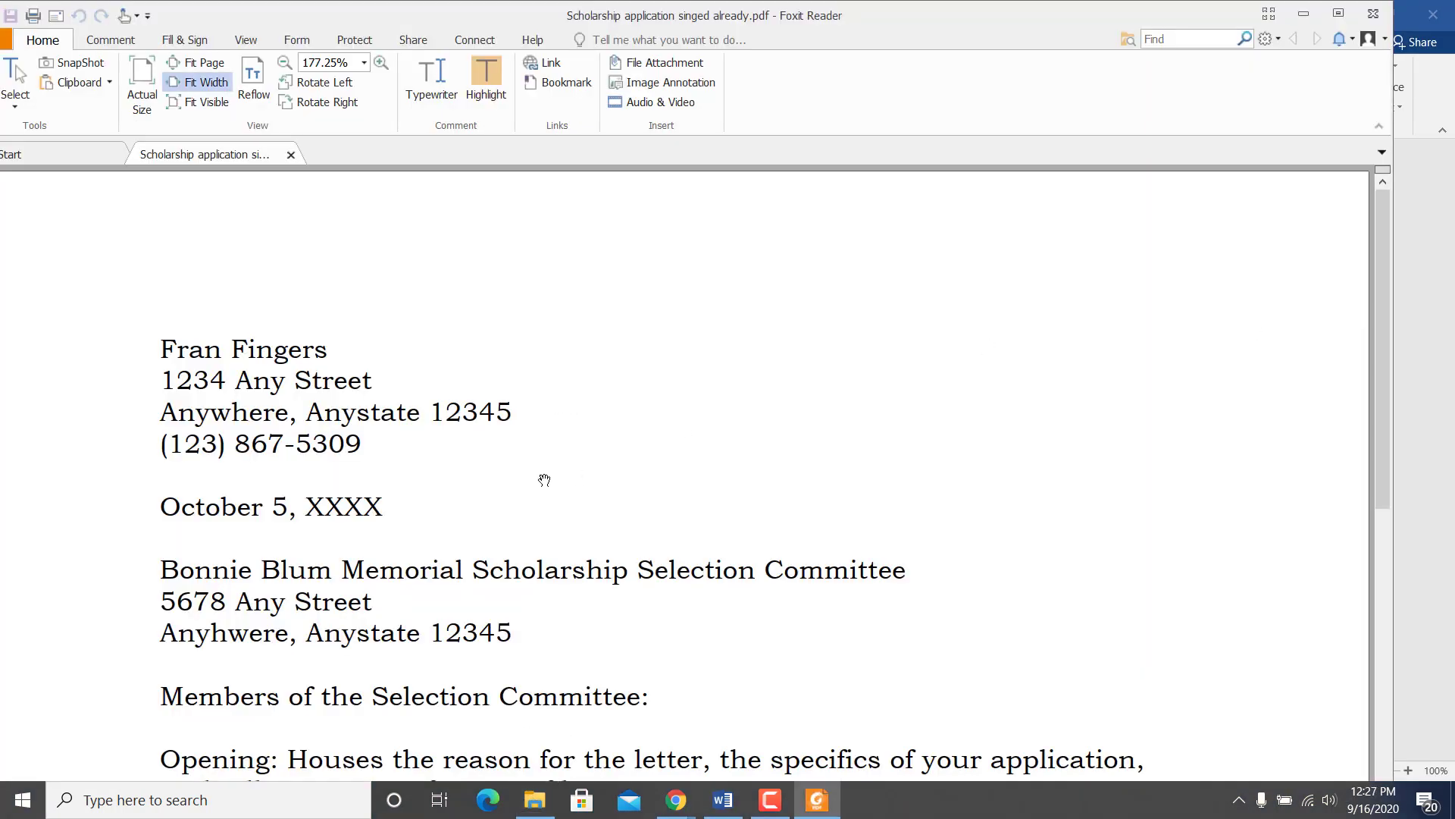
- Scroll to the signature, maximize Foxit Reader and zoom out to view the whole page
scroll(544, 480, down, 2)
scroll(544, 479, down, 1)
scroll(545, 480, down, 2)
scroll(584, 481, down, 4)
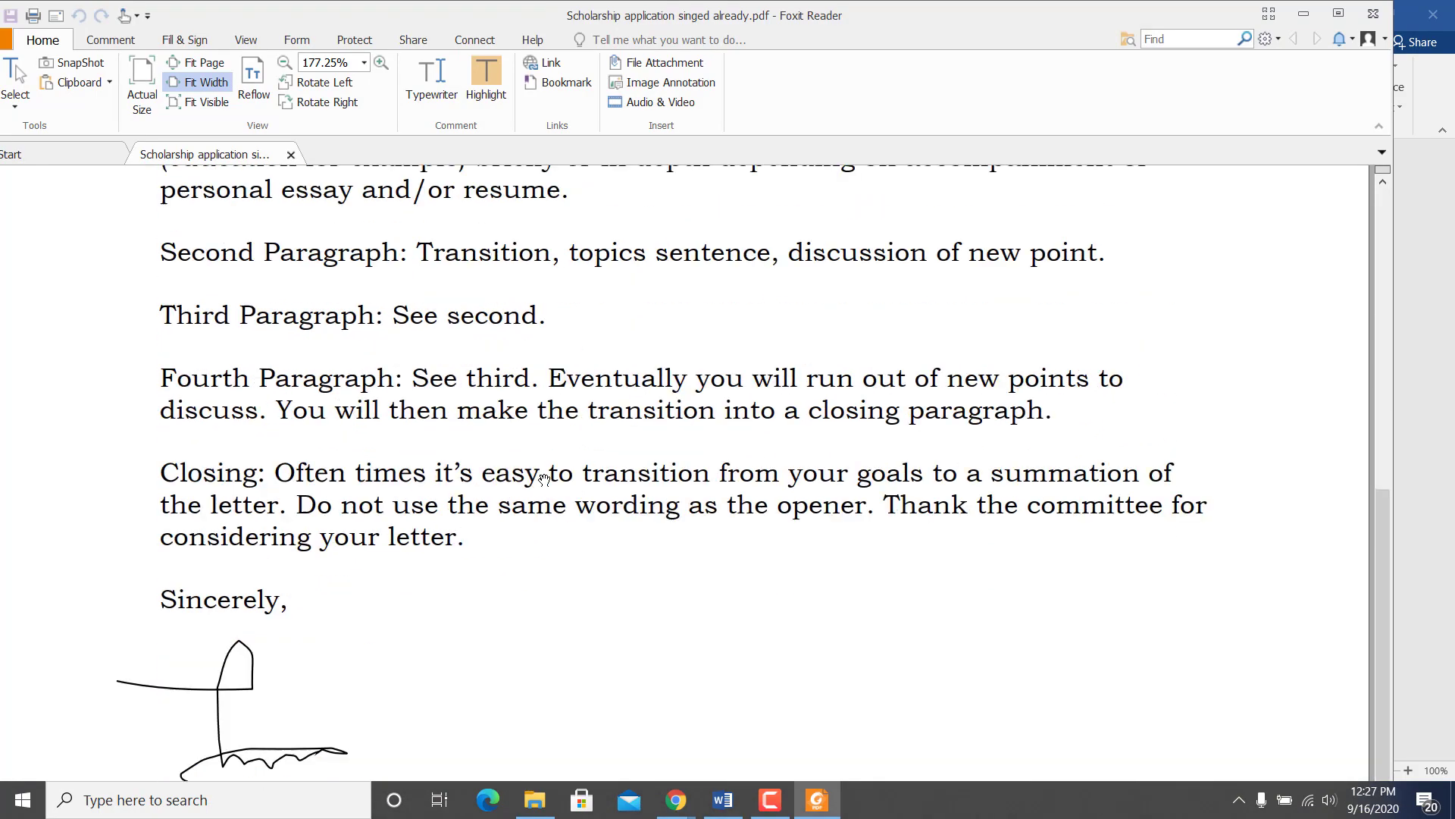
scroll(543, 480, down, 2)
scroll(234, 554, down, 1)
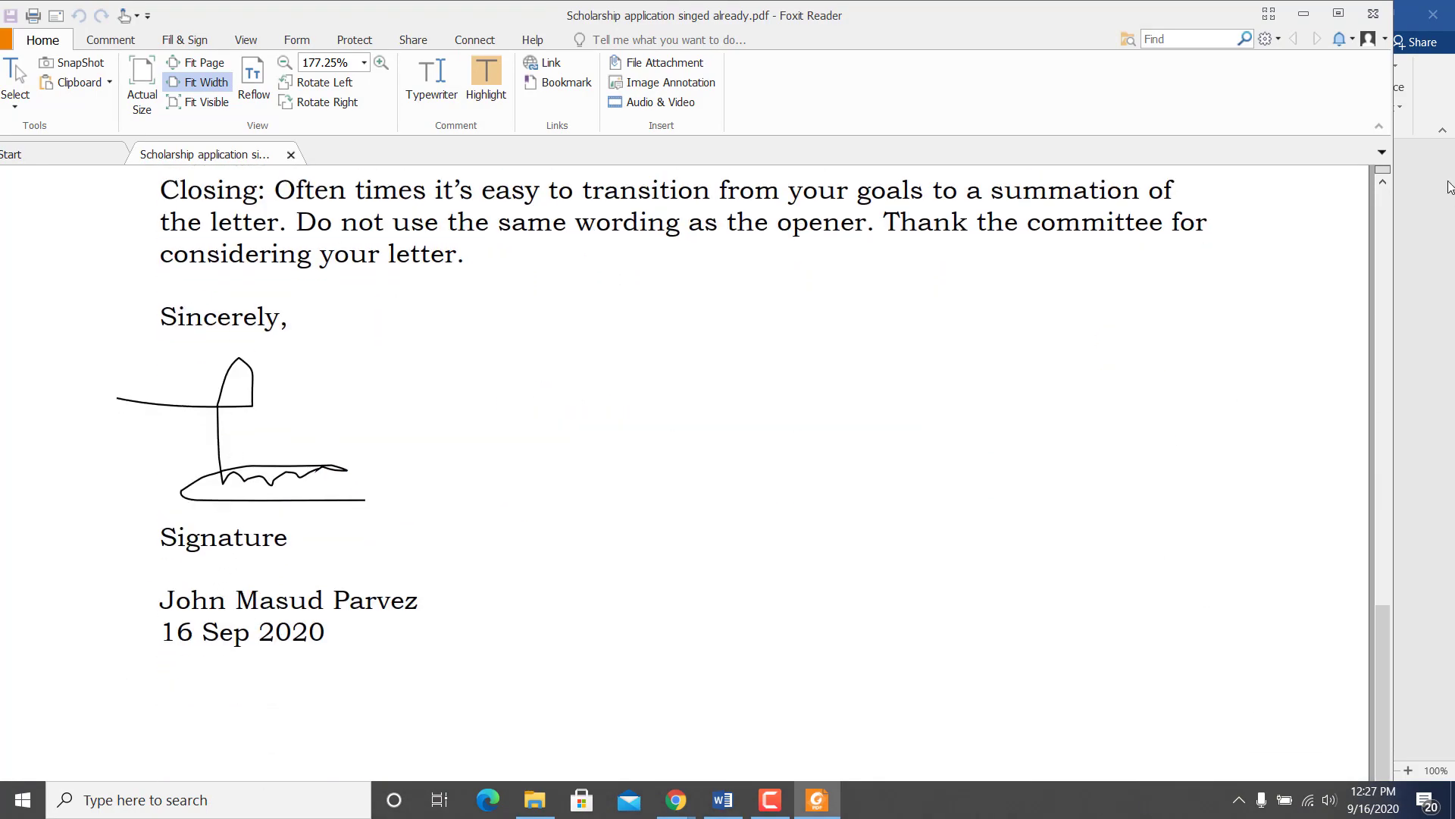
click(1338, 13)
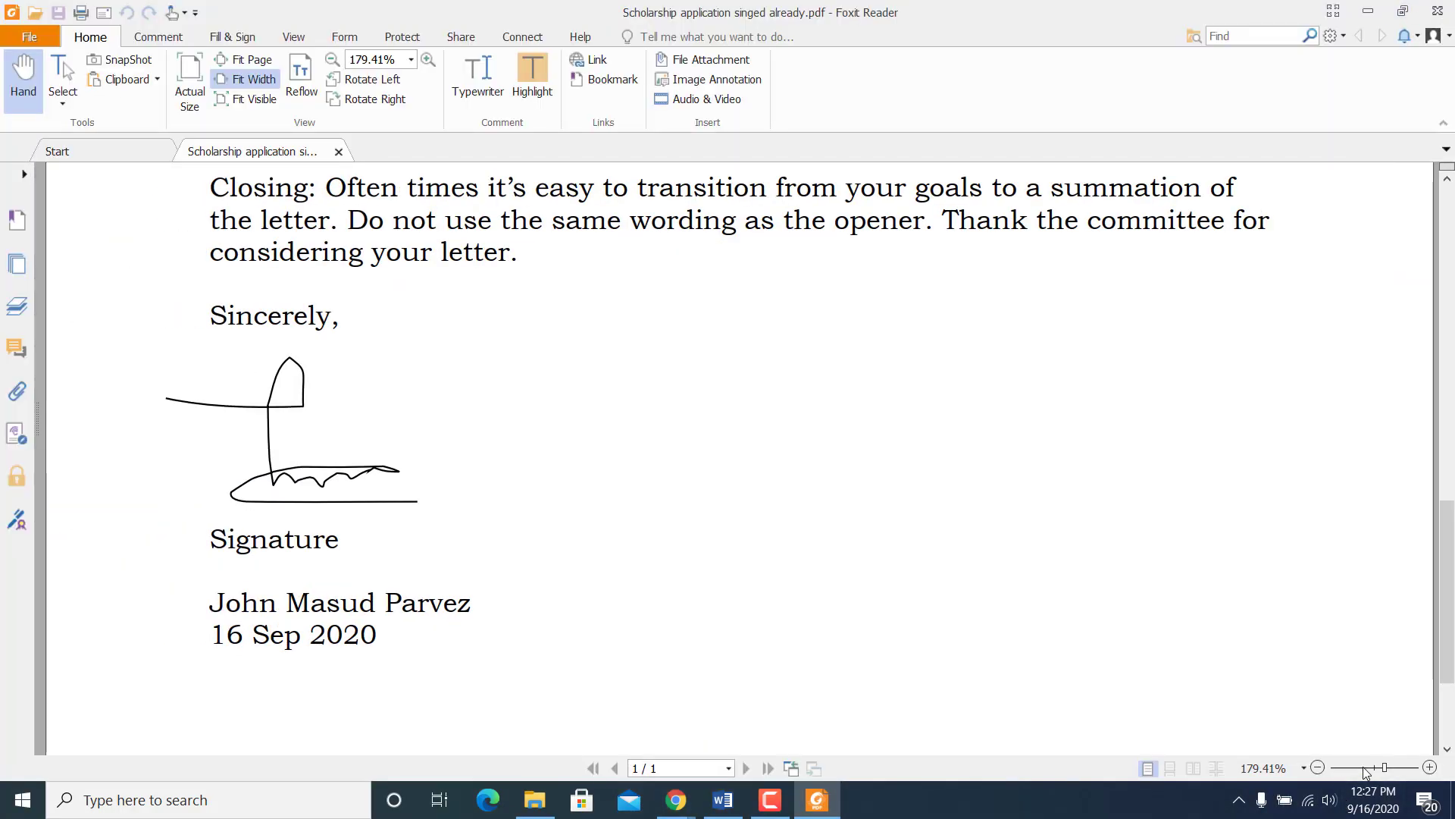
click(1350, 765)
click(1354, 766)
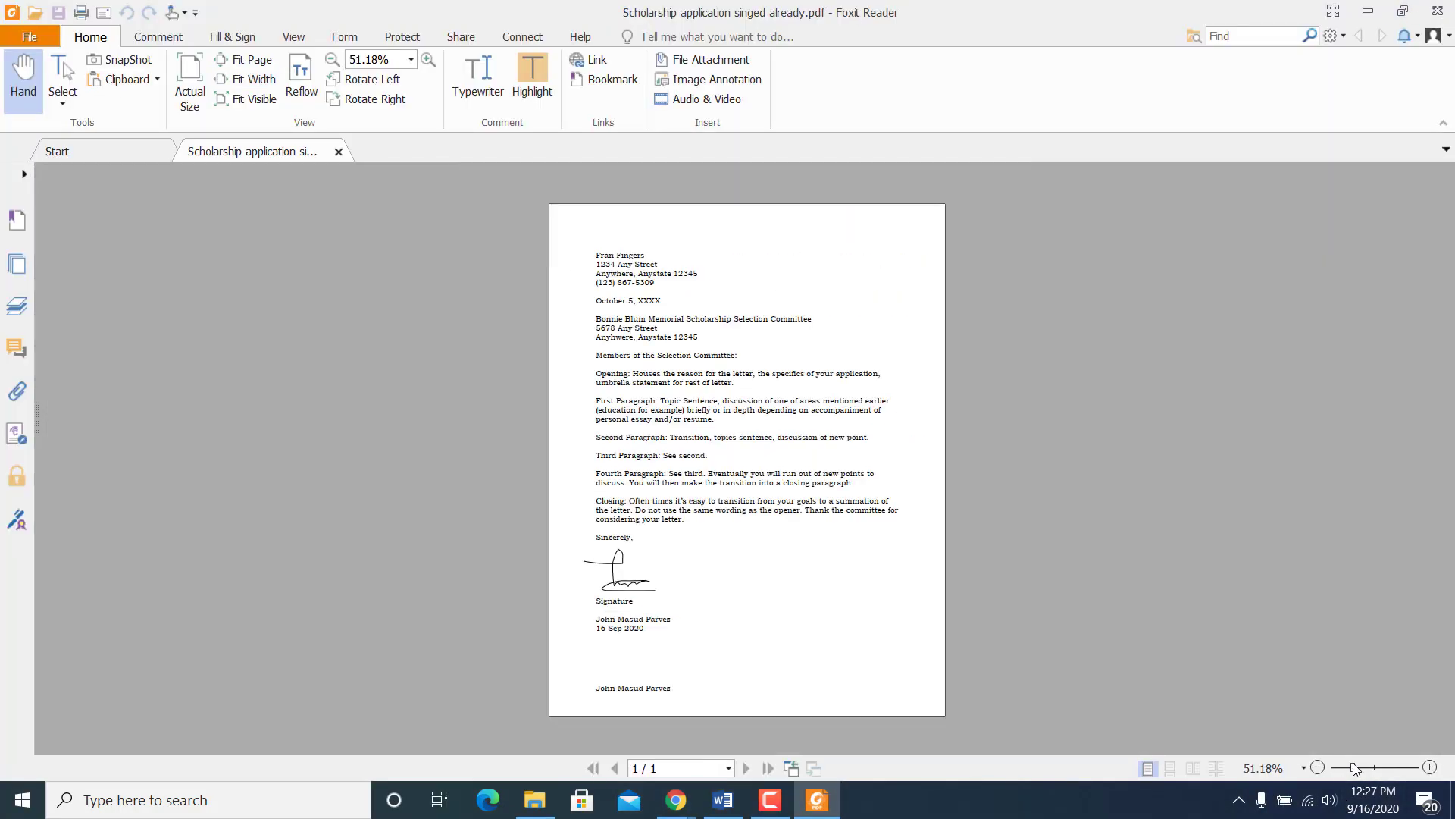